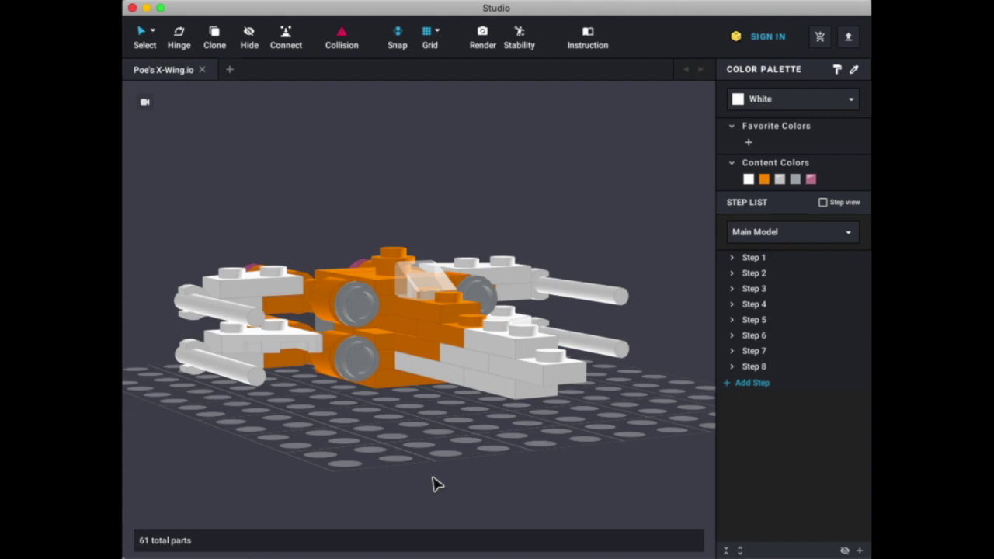
# Step: Orbit the X-Wing through a level side view, a top-down tilt, the front and the opposite side
pyautogui.moveTo(432, 483); pyautogui.dragTo(374, 470)
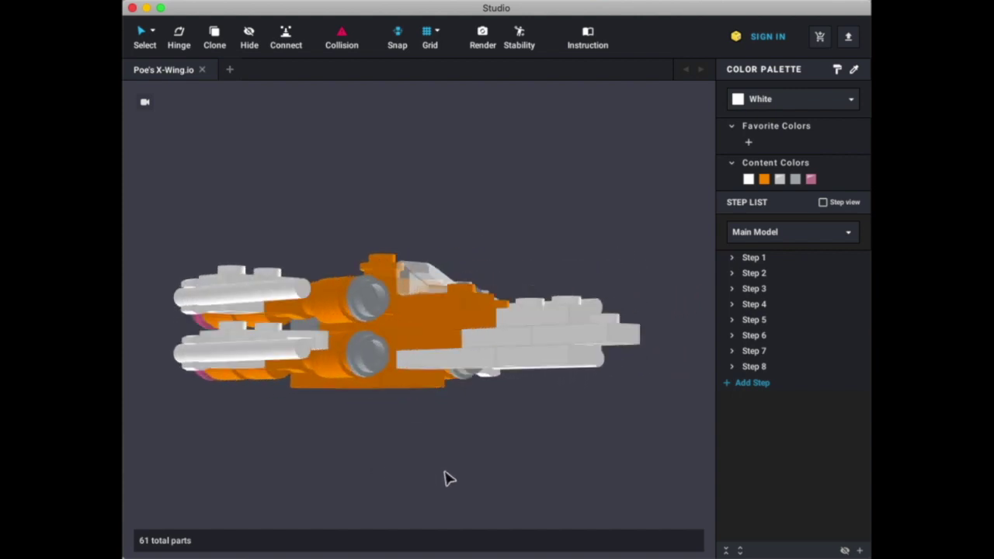
pyautogui.moveTo(445, 477); pyautogui.dragTo(464, 489)
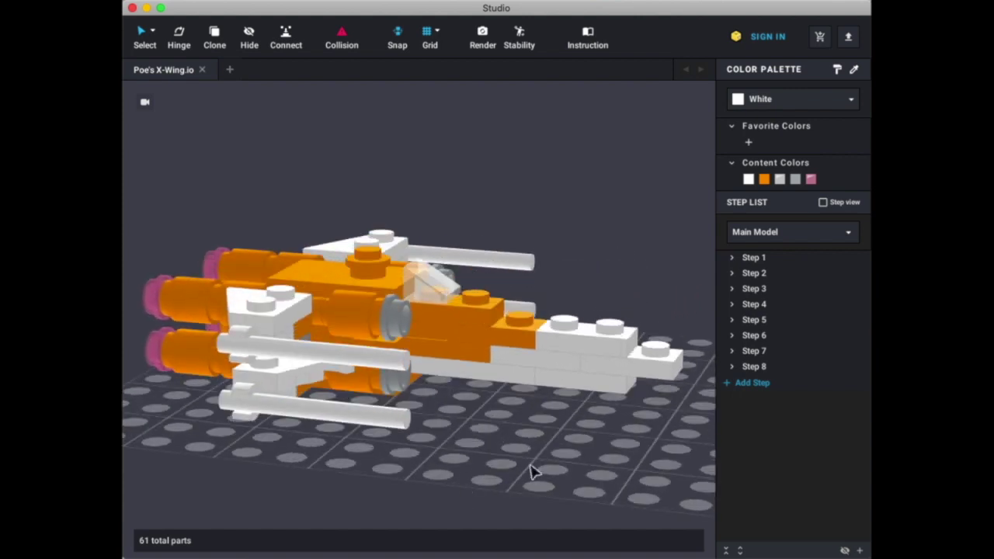
pyautogui.moveTo(531, 470); pyautogui.dragTo(624, 470)
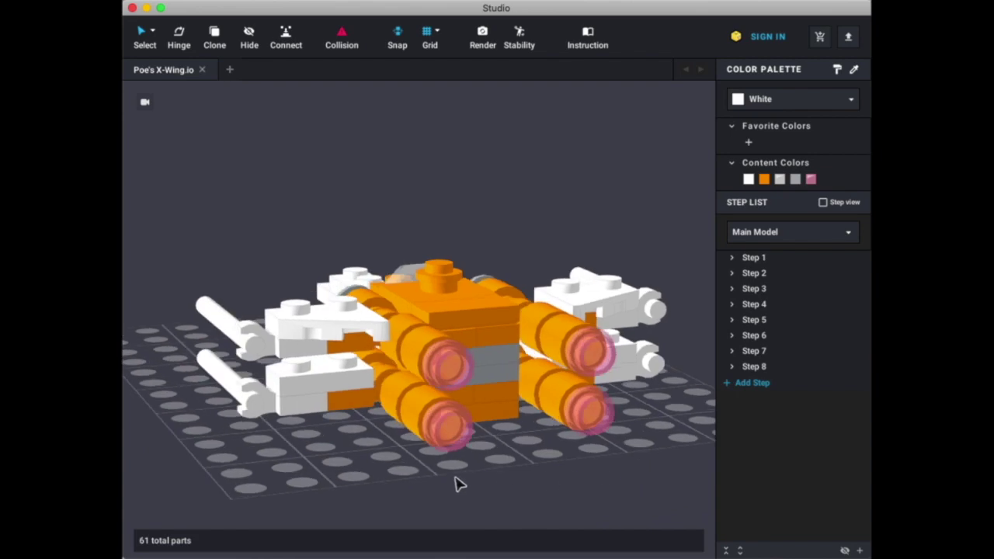
pyautogui.moveTo(388, 480)
pyautogui.mouseDown()
pyautogui.moveTo(473, 473)
pyautogui.moveTo(374, 471)
pyautogui.moveTo(459, 471)
pyautogui.moveTo(404, 481)
pyautogui.moveTo(468, 486)
pyautogui.moveTo(388, 482)
pyautogui.moveTo(377, 492)
pyautogui.moveTo(391, 490)
pyautogui.mouseUp()
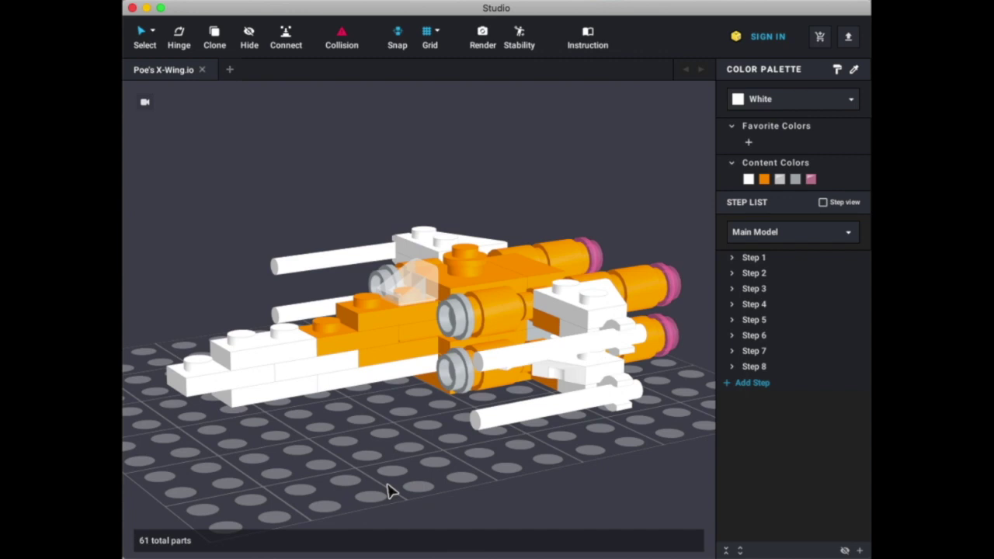
# Step: Orbit from a close high view to low side and rear views, finishing elevated at three-quarters
pyautogui.moveTo(391, 490); pyautogui.dragTo(421, 465)
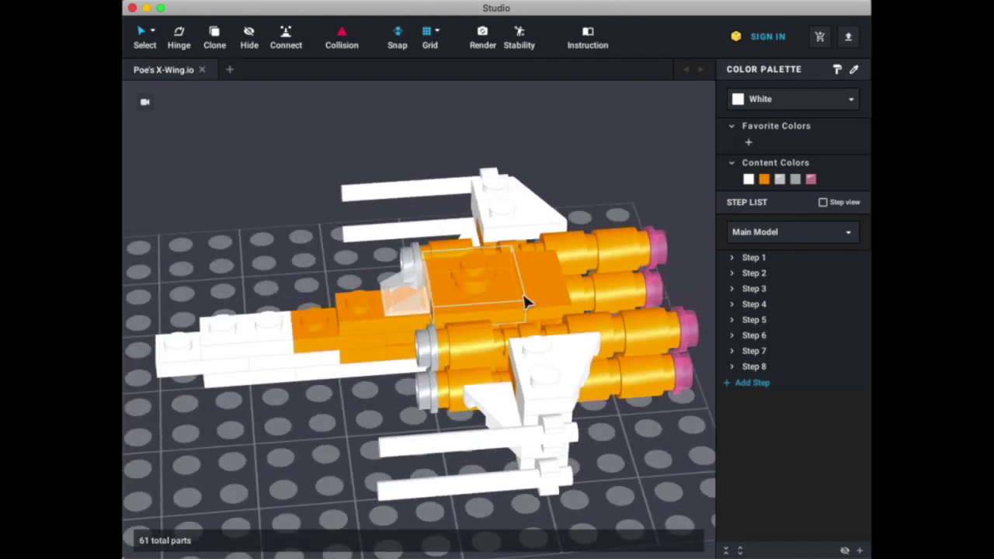
pyautogui.moveTo(333, 443); pyautogui.dragTo(401, 428)
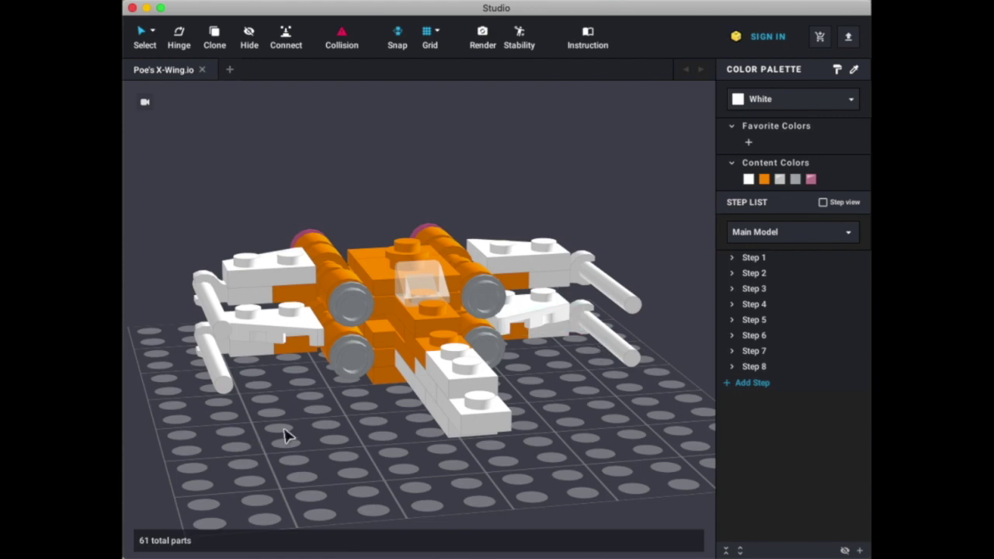
pyautogui.moveTo(284, 435); pyautogui.dragTo(409, 402)
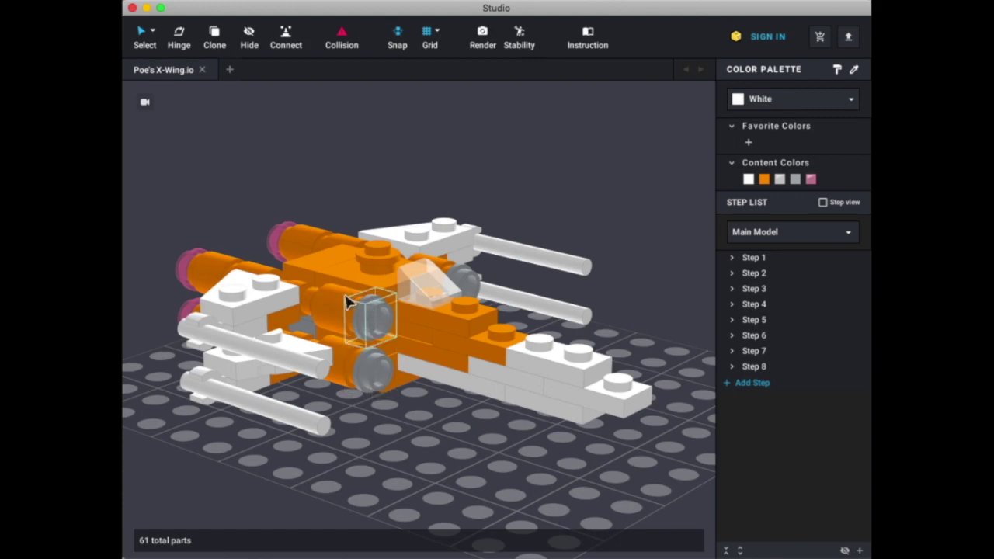
pyautogui.moveTo(260, 362); pyautogui.dragTo(228, 333)
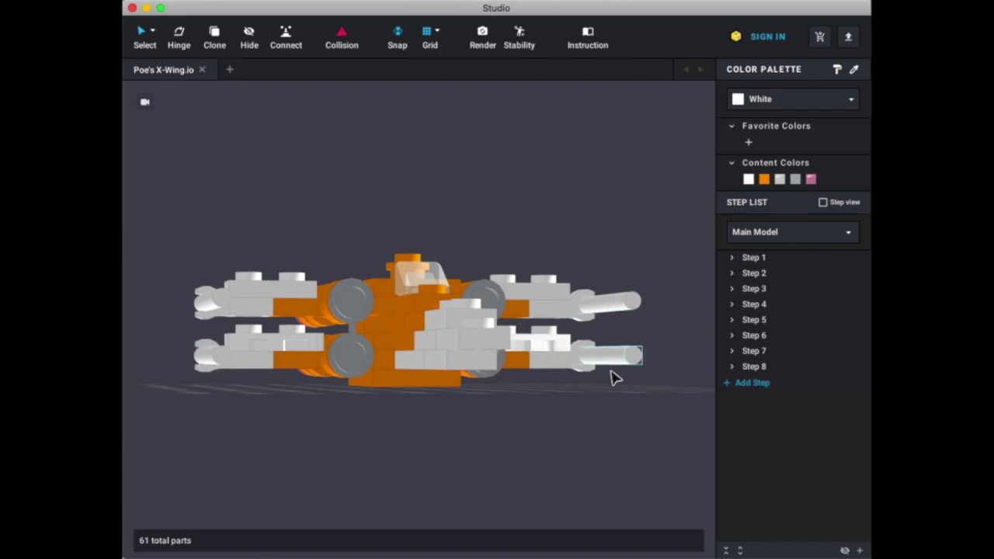
pyautogui.moveTo(608, 412); pyautogui.dragTo(627, 425)
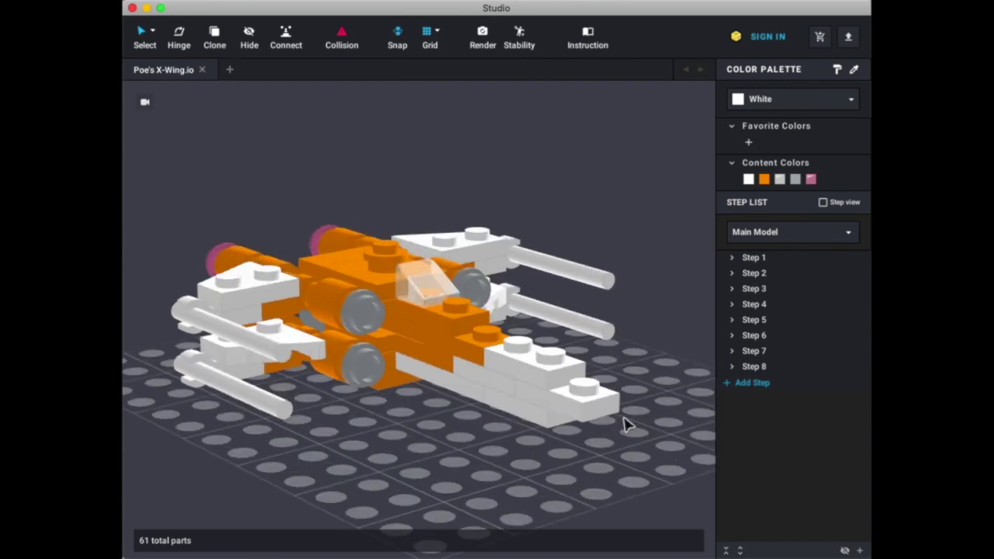
# Step: With the Hinge tool, swing the upper left and upper right wings up on their hinges
pyautogui.click(179, 34)
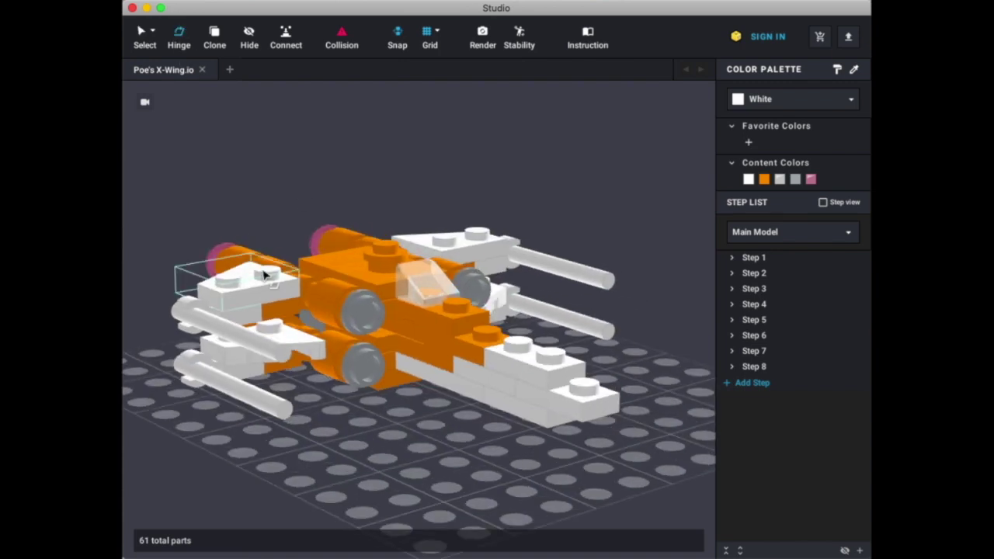
pyautogui.click(307, 286)
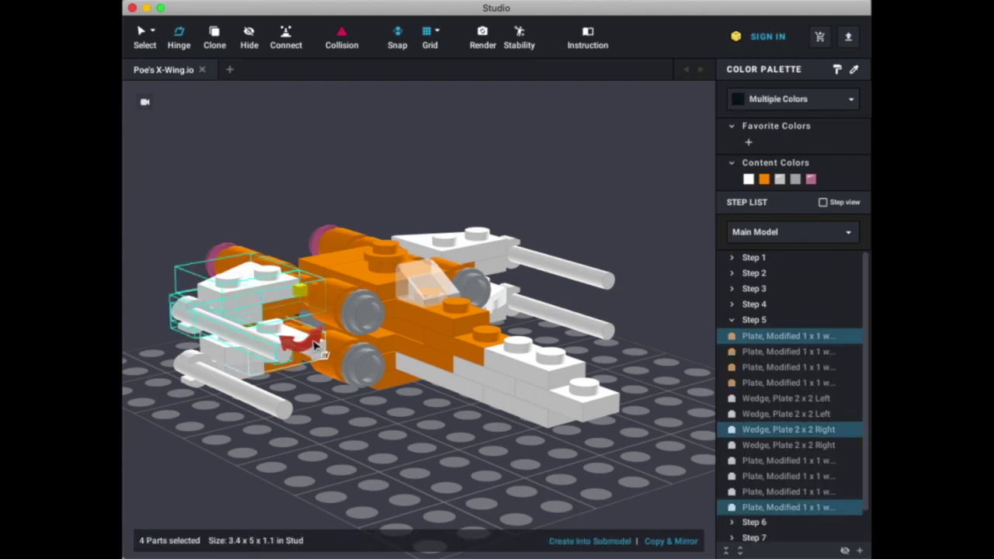
pyautogui.moveTo(314, 346); pyautogui.dragTo(296, 344)
pyautogui.moveTo(404, 295); pyautogui.dragTo(525, 286)
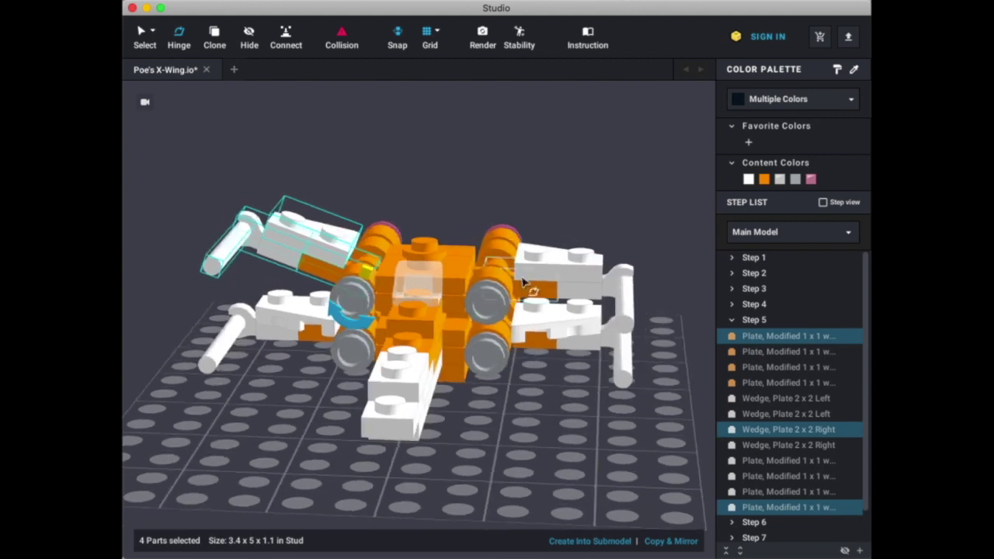
pyautogui.click(532, 290)
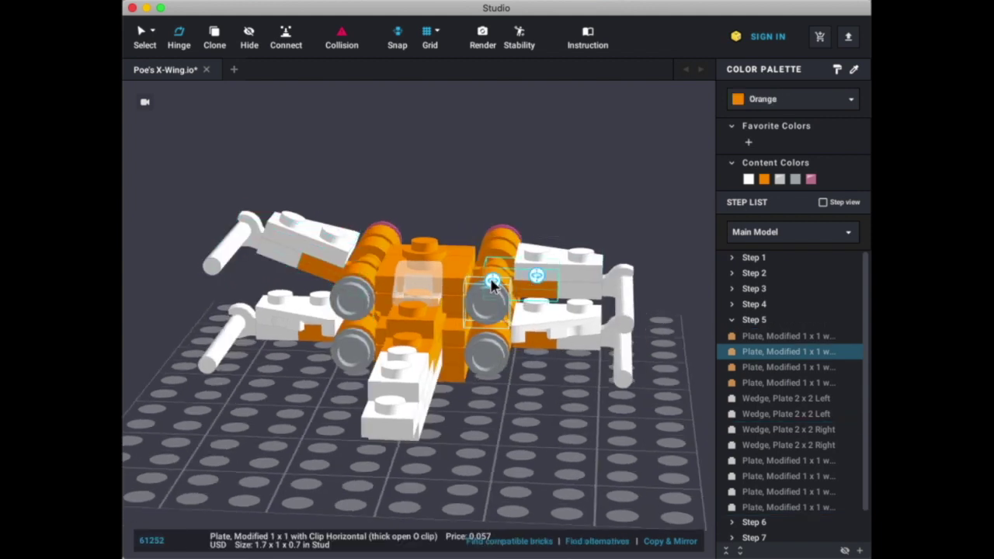
pyautogui.click(492, 285)
pyautogui.moveTo(492, 341); pyautogui.dragTo(522, 335)
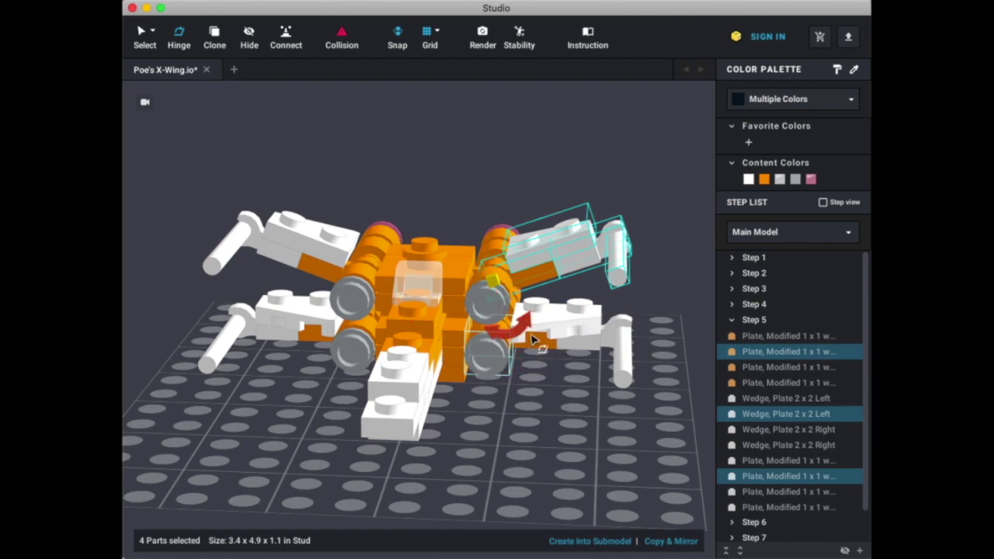
# Step: Tilt the lower right and lower left wings 15° downward, then view the spread X head-on
pyautogui.click(549, 349)
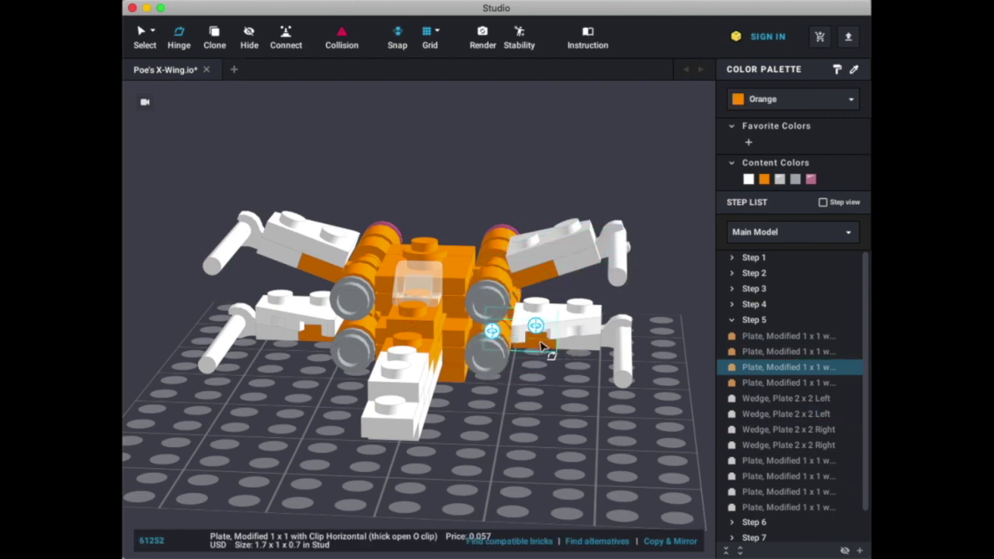
pyautogui.click(497, 334)
pyautogui.moveTo(496, 385); pyautogui.dragTo(475, 390)
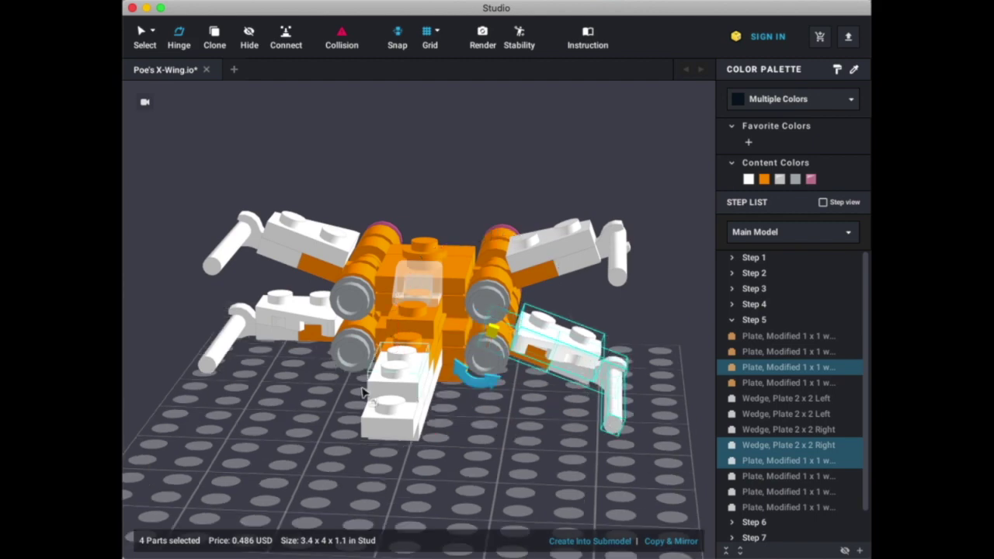
pyautogui.click(318, 333)
pyautogui.click(381, 335)
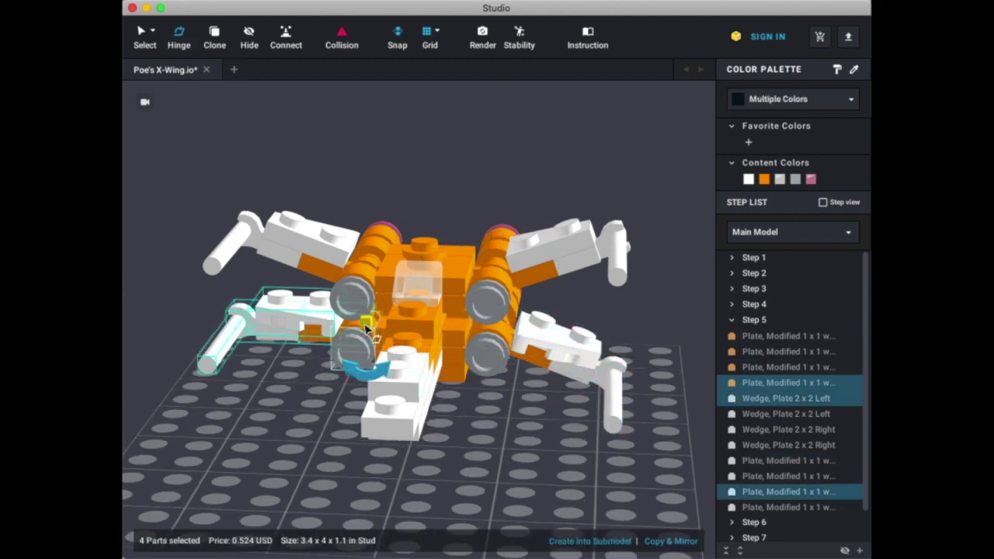
pyautogui.moveTo(376, 379); pyautogui.dragTo(396, 364)
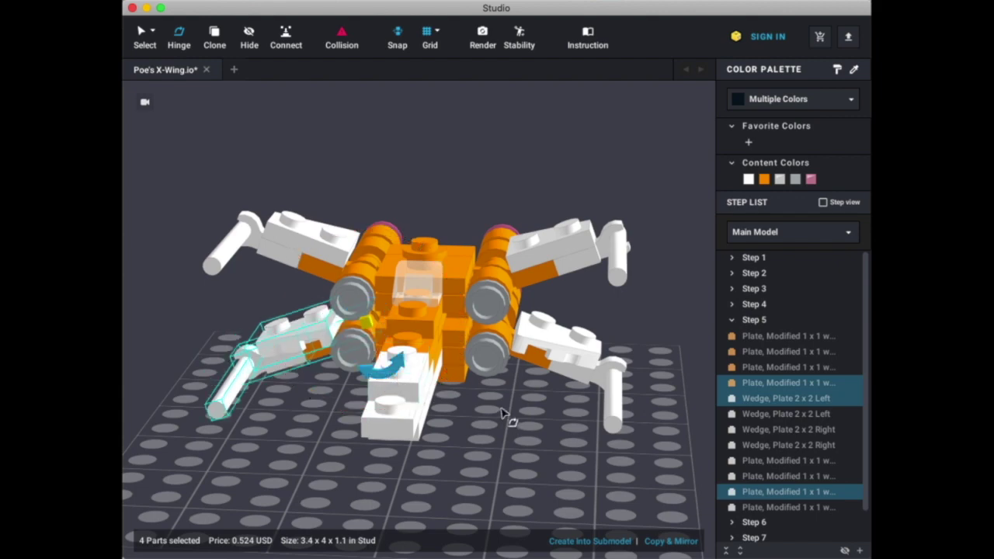
pyautogui.click(510, 417)
pyautogui.moveTo(508, 394)
pyautogui.mouseDown()
pyautogui.moveTo(514, 412)
pyautogui.moveTo(587, 405)
pyautogui.moveTo(457, 410)
pyautogui.moveTo(510, 405)
pyautogui.mouseUp()
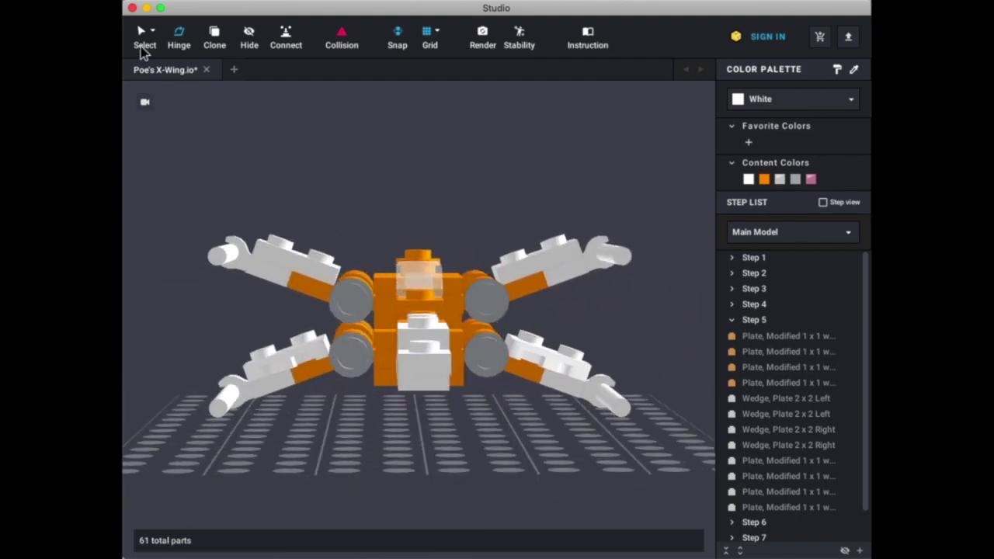
# Step: Orbit around the X-Wing's side and rear, returning to face the spread wings from the front
pyautogui.moveTo(290, 426); pyautogui.dragTo(360, 421)
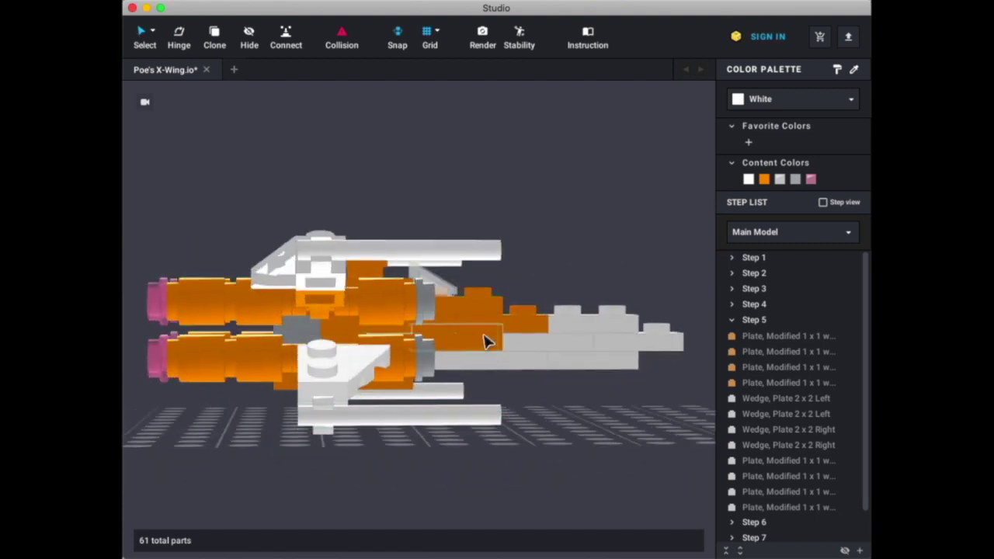
pyautogui.moveTo(258, 420); pyautogui.dragTo(316, 418)
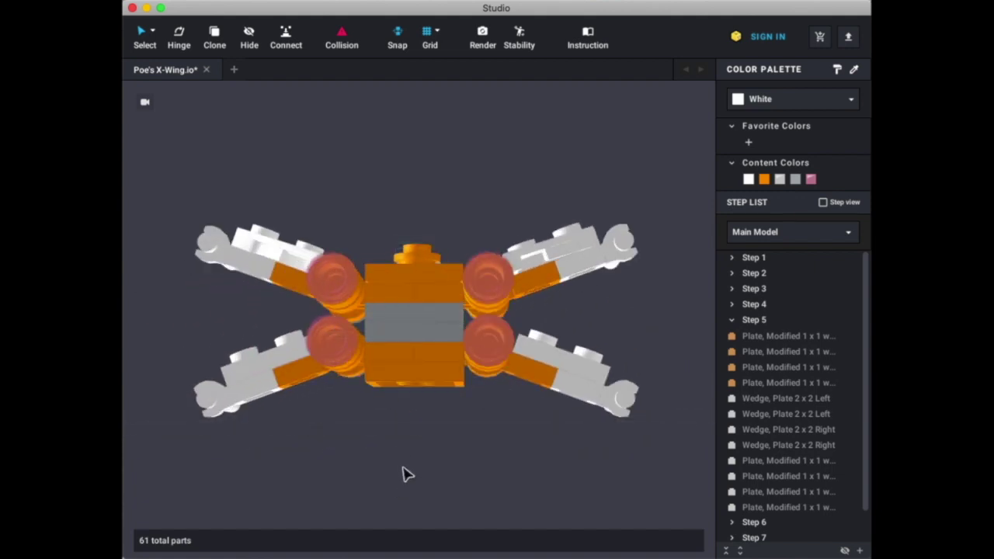
pyautogui.moveTo(411, 461); pyautogui.dragTo(288, 464)
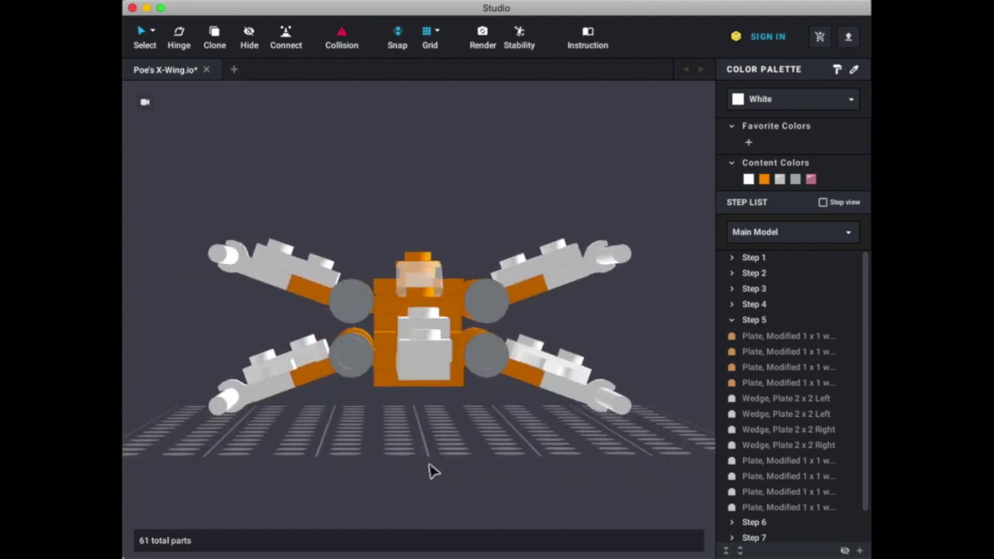
pyautogui.moveTo(432, 470)
pyautogui.mouseDown()
pyautogui.moveTo(422, 470)
pyautogui.moveTo(434, 470)
pyautogui.mouseUp()
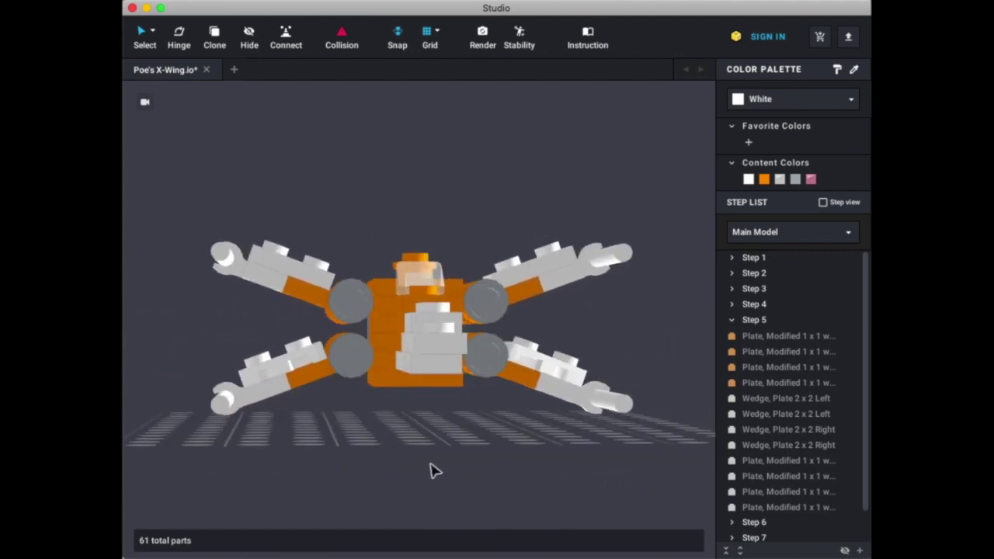
# Step: Undo the hinge rotations with Cmd+Z to fold the wings flat, checking rear, side and three-quarter views
pyautogui.press('super+z')
pyautogui.press('super+z')
pyautogui.press('super+z')
pyautogui.press('super+z')
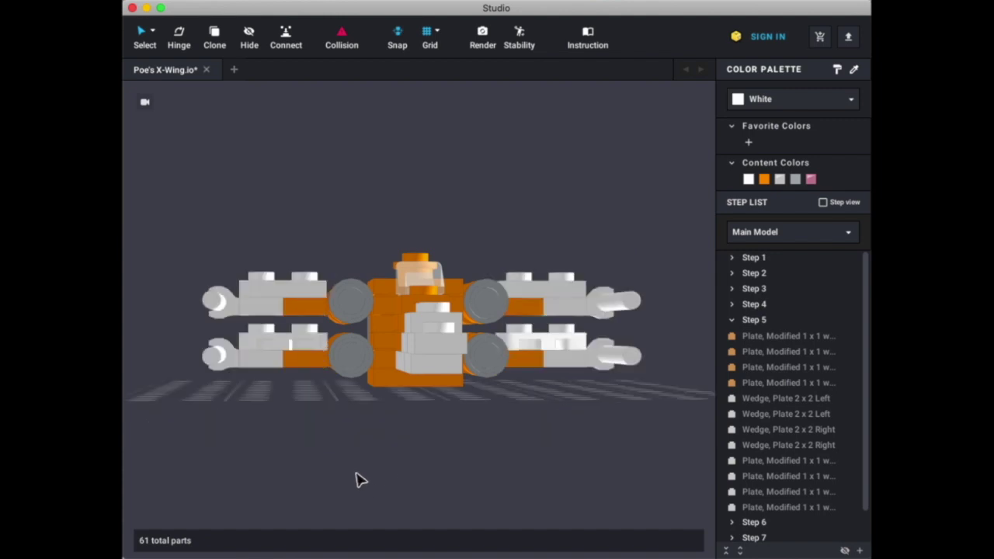
pyautogui.moveTo(361, 479); pyautogui.dragTo(526, 486)
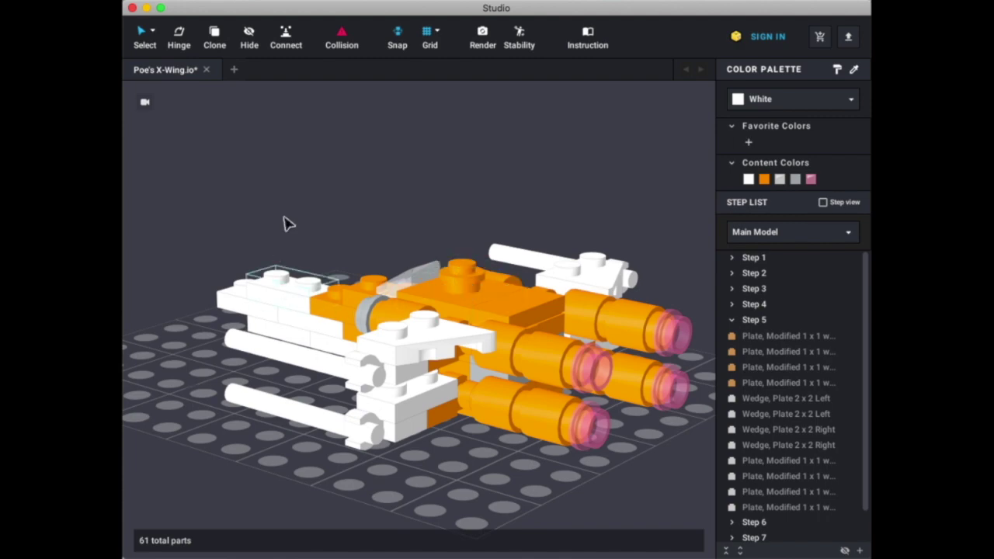
pyautogui.moveTo(432, 212); pyautogui.dragTo(549, 202)
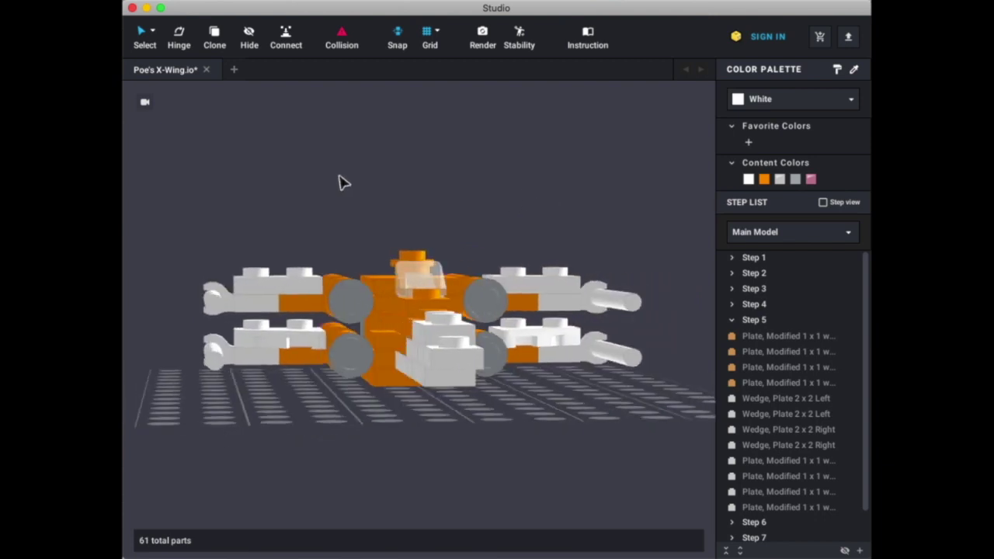
pyautogui.moveTo(344, 183); pyautogui.dragTo(355, 183)
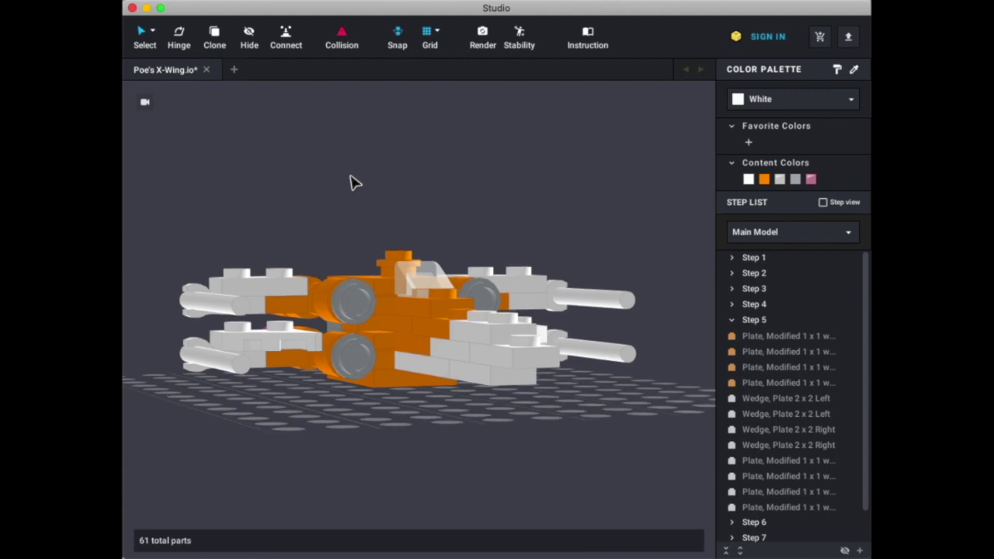
# Step: Collapse Step 5's parts in the Step List and orbit from a side view to the front three-quarter angle
pyautogui.click(731, 320)
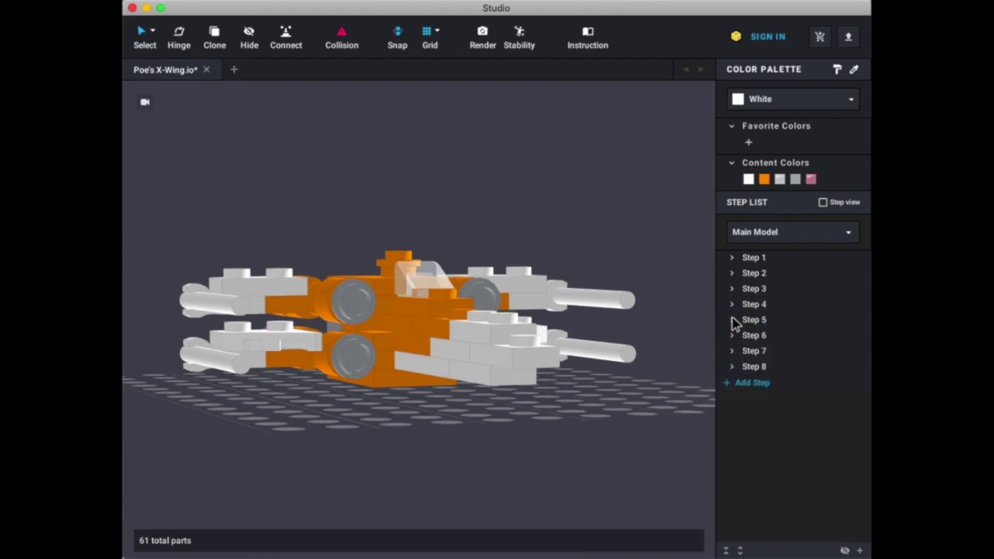
pyautogui.moveTo(392, 464); pyautogui.dragTo(470, 478)
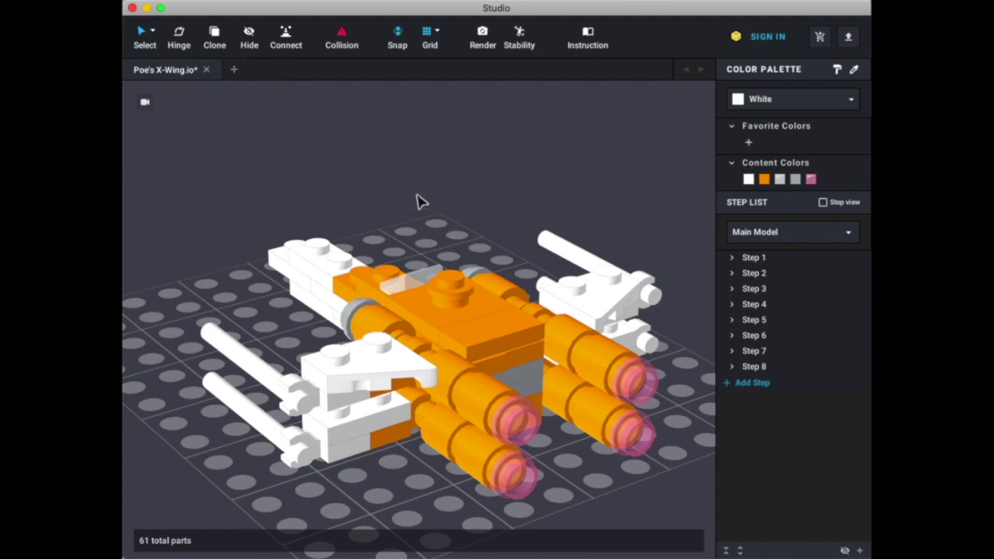
pyautogui.moveTo(405, 199); pyautogui.dragTo(508, 187)
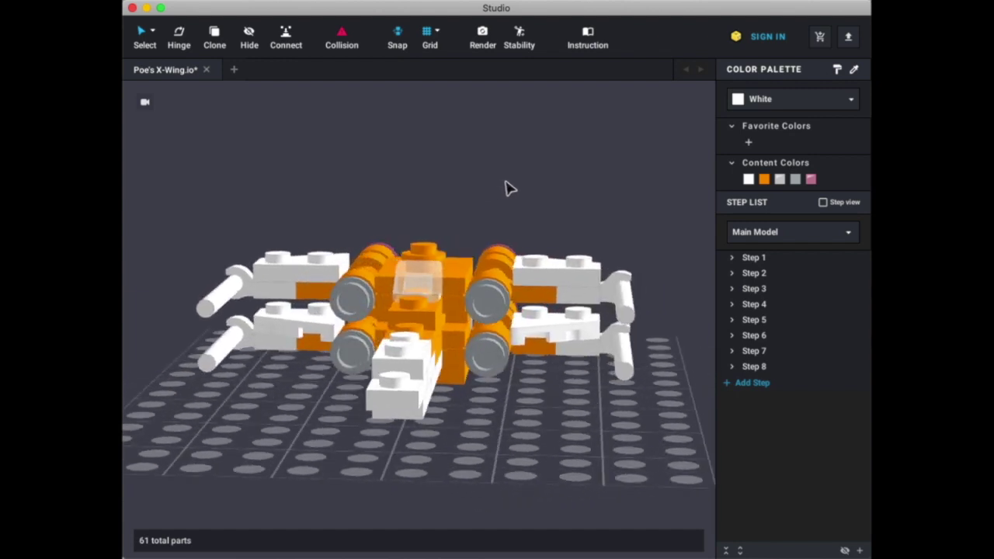